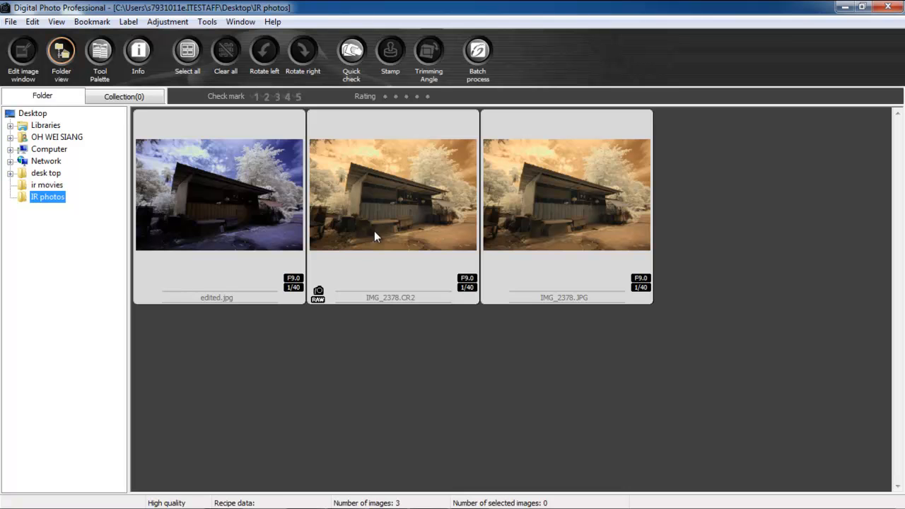
Open the IMG_2378.CR2 raw photo for editing and arrange its image window beside the adjustment palette
left_click(415, 238)
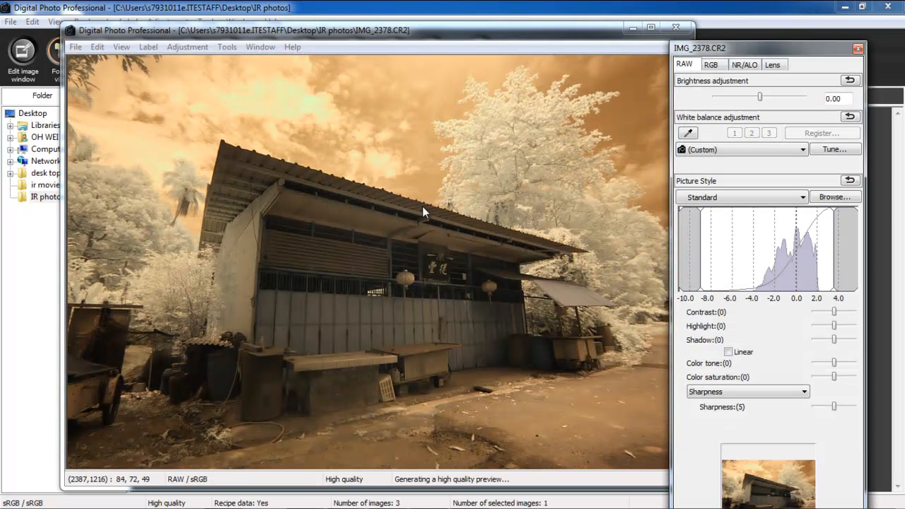
mouse_move(448, 40)
left_mouse_down()
mouse_move(366, 41)
mouse_move(434, 38)
left_mouse_up()
left_click_drag(806, 56, 800, 26)
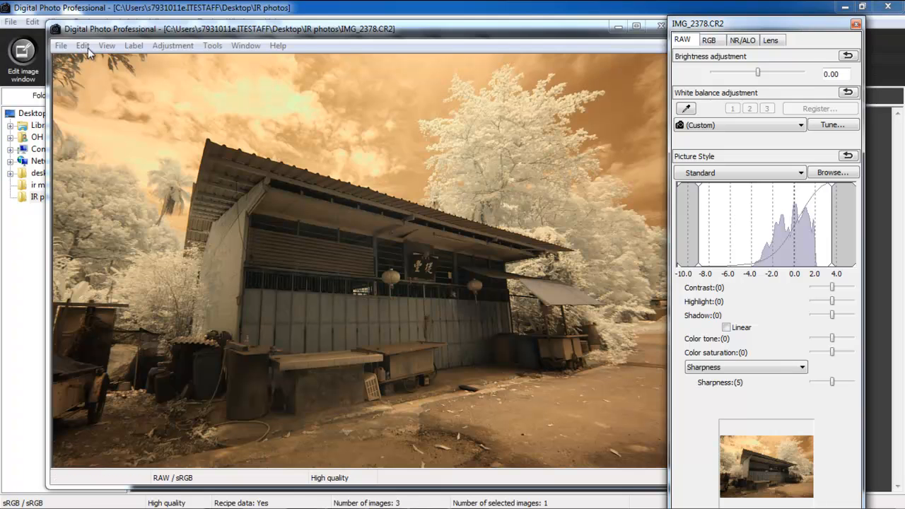
left_click_drag(528, 32, 511, 29)
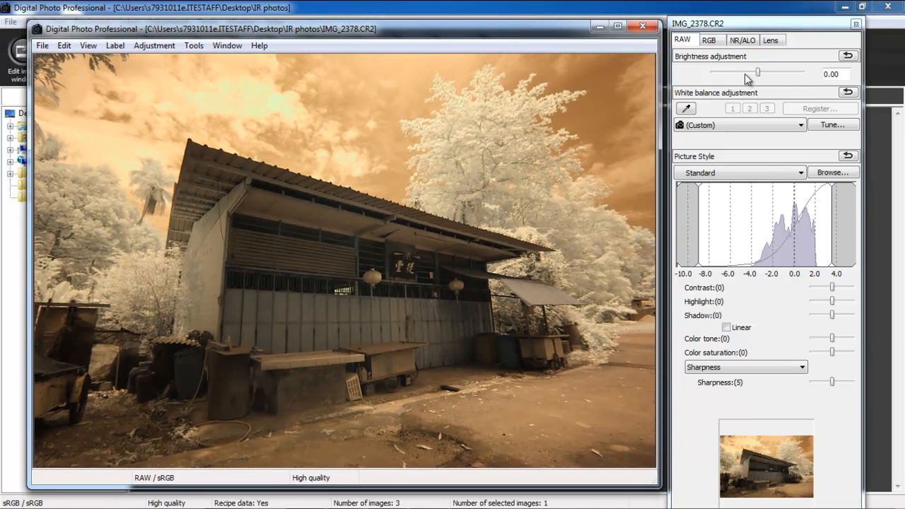
mouse_move(759, 73)
left_mouse_down()
mouse_move(747, 73)
mouse_move(758, 73)
left_mouse_up()
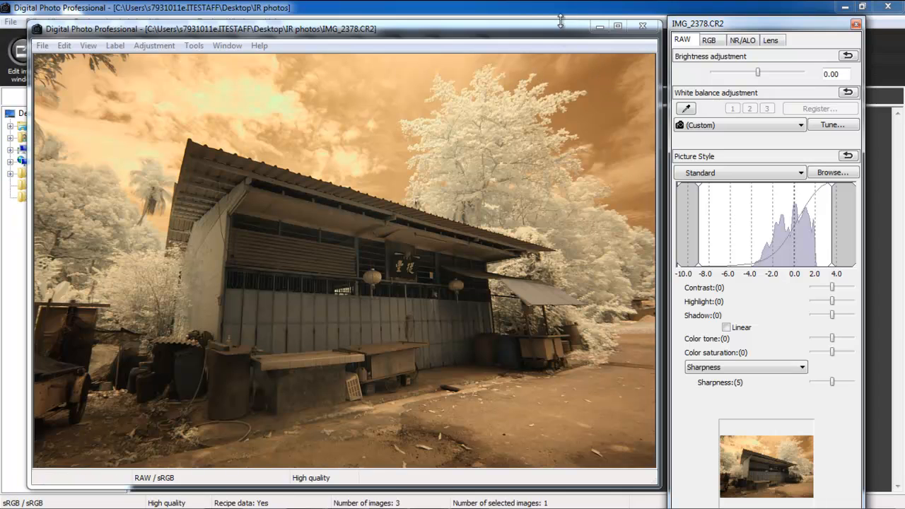
left_click_drag(559, 31, 558, 22)
Try click white balance samples at various spots in the sky, on the building and on the ground
left_click(686, 109)
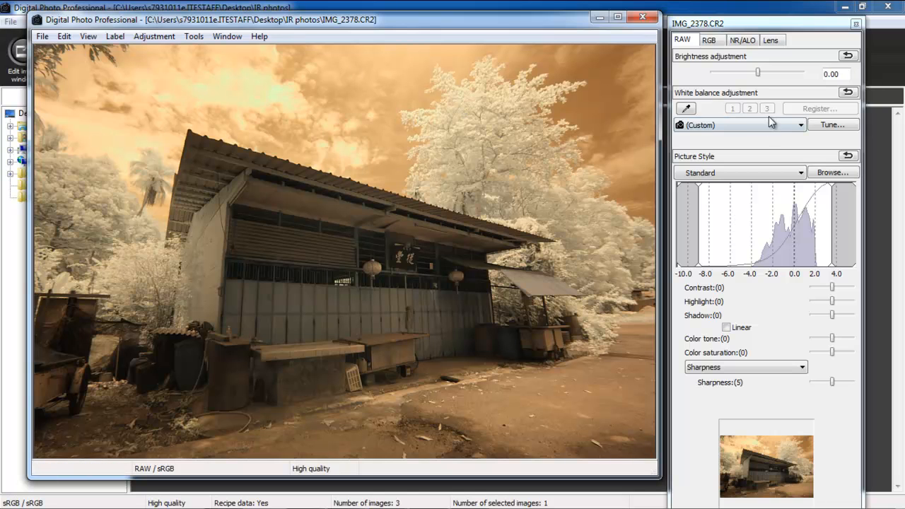
left_click(686, 111)
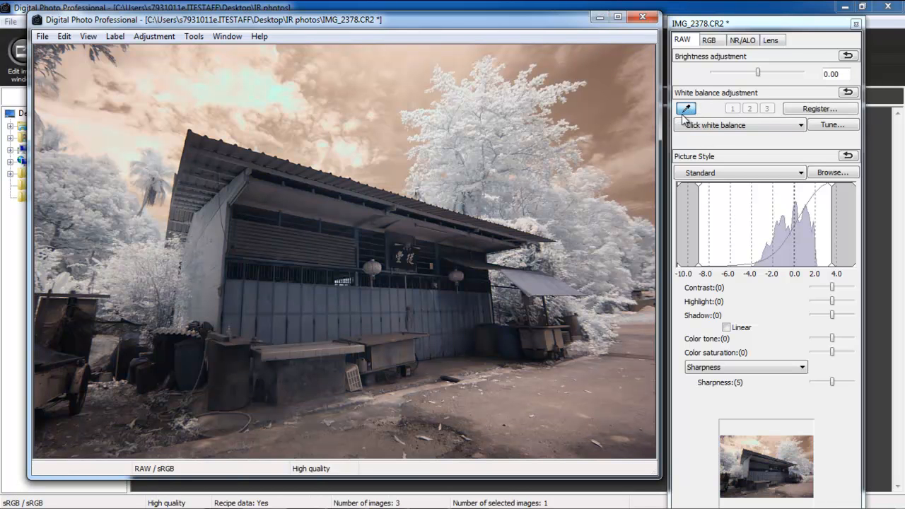
left_click(290, 97)
left_click(233, 81)
left_click(152, 119)
left_click(209, 88)
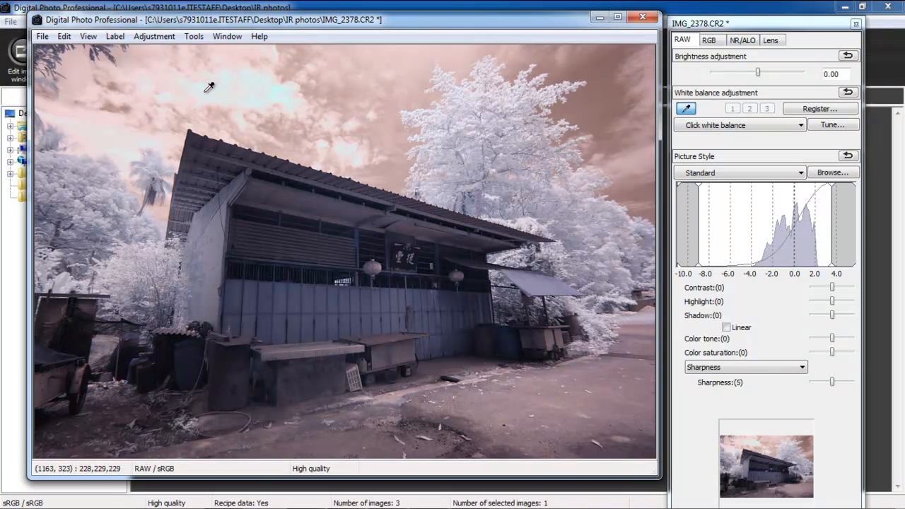
left_click(306, 87)
left_click(346, 140)
left_click(337, 357)
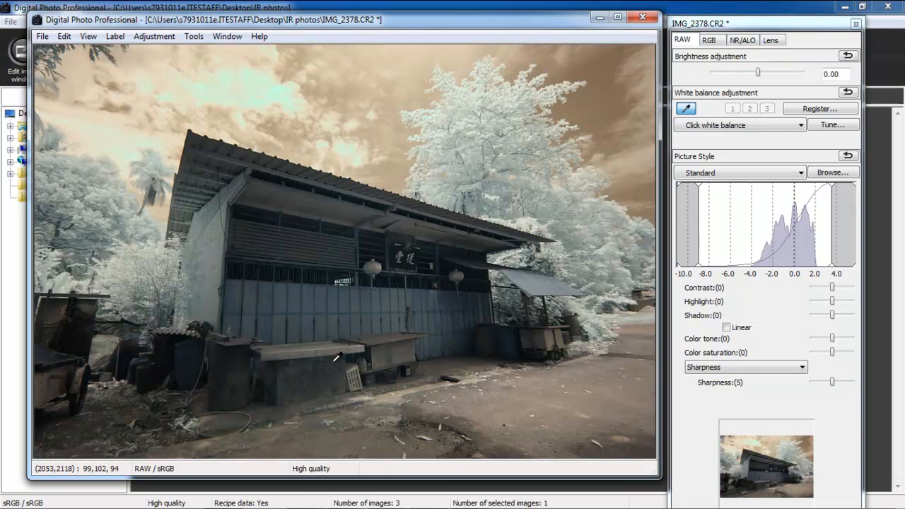
left_click(328, 381)
left_click(257, 141)
left_click(266, 94)
left_click(365, 88)
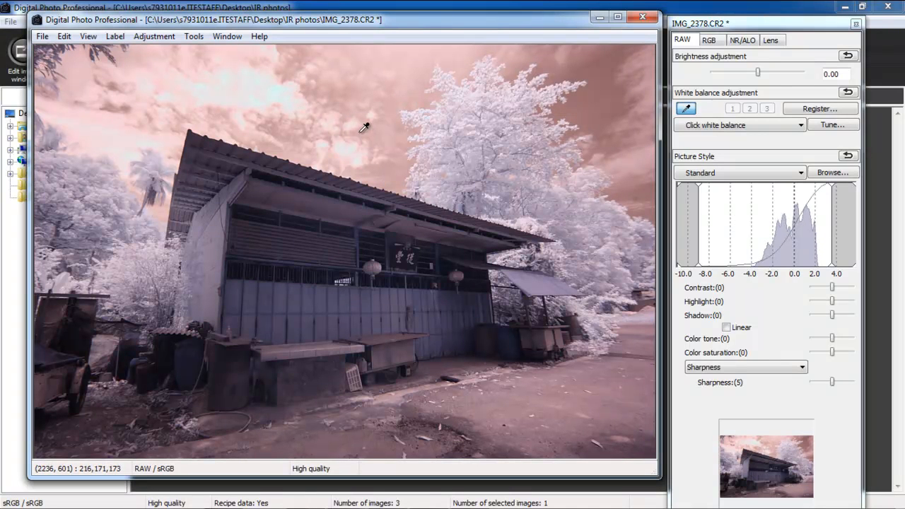
left_click(178, 147)
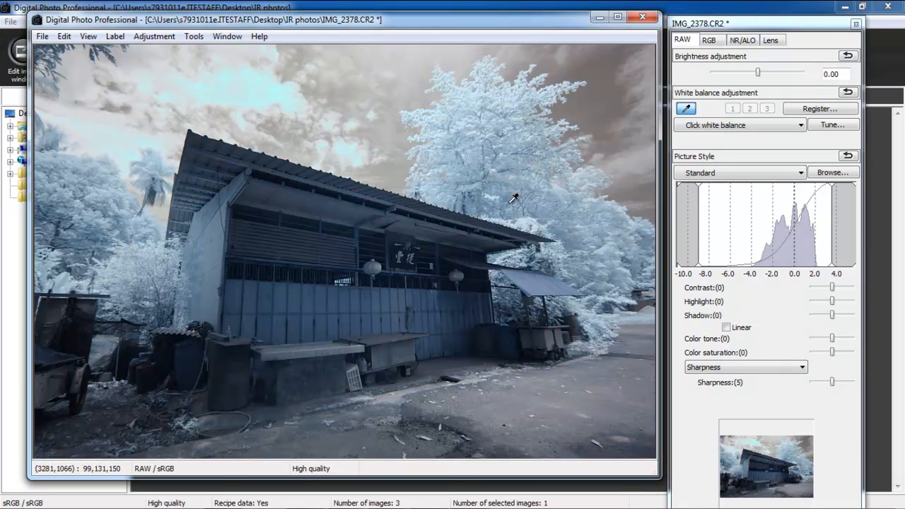
Set the click white balance by sampling the leaves of the large tree behind the building
left_click_drag(506, 26, 515, 29)
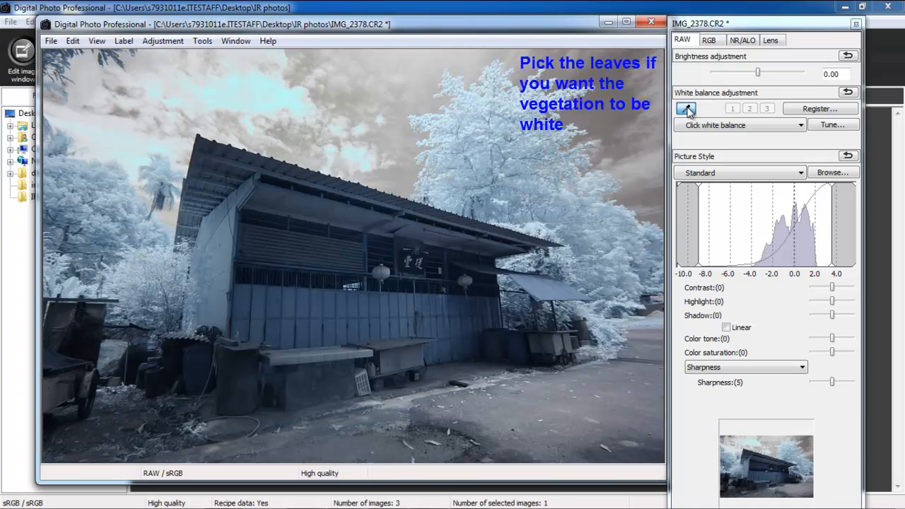
left_click(465, 141)
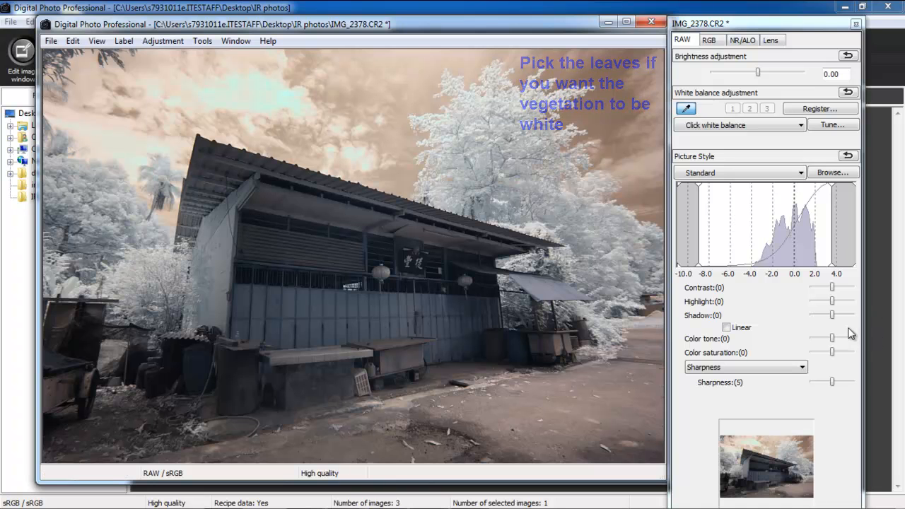
Set the raw photo's brightness to -0.50, shadow to -4 and sharpness to 10
left_click_drag(832, 316, 820, 319)
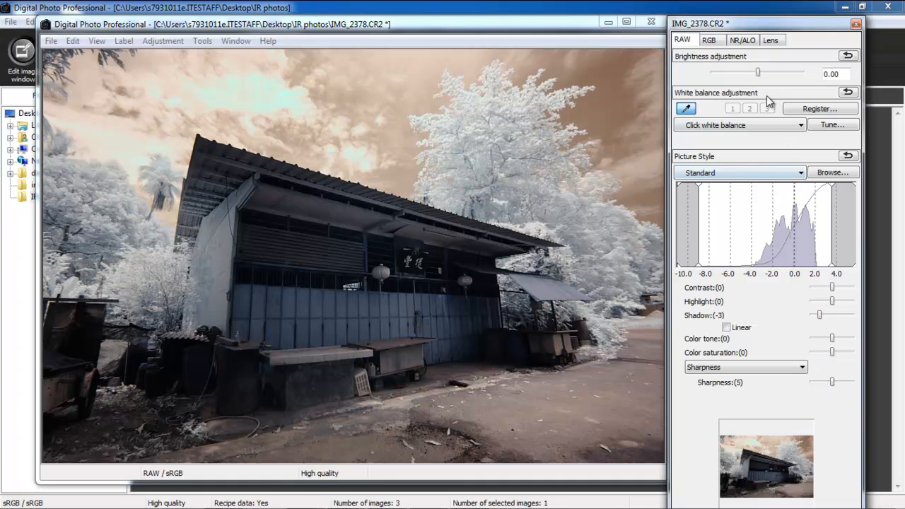
left_click_drag(758, 72, 746, 72)
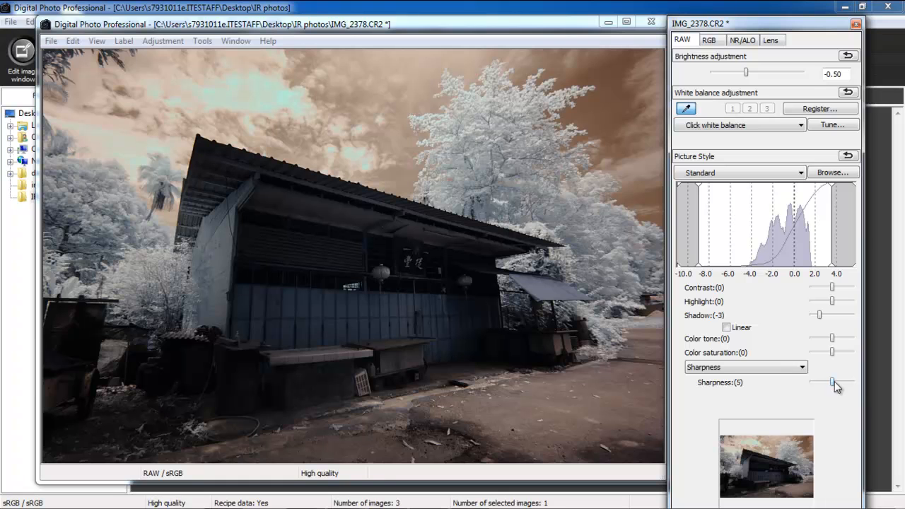
left_click_drag(833, 383, 868, 387)
left_click_drag(820, 315, 815, 316)
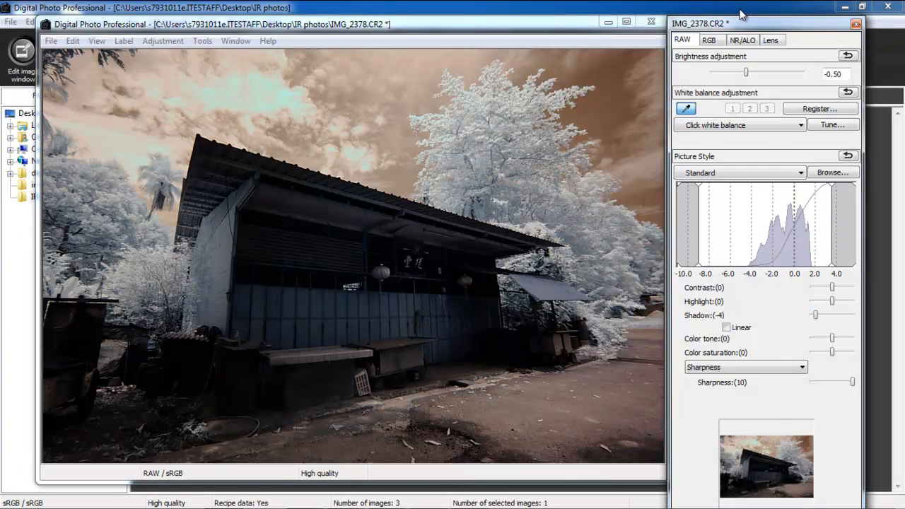
Raise the photo's RGB sharpness to 500 and reposition the image window
left_click(711, 42)
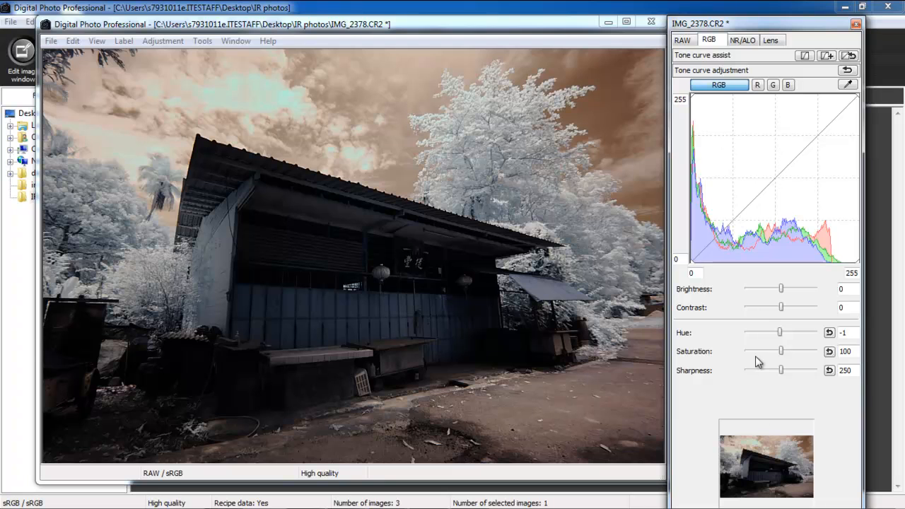
left_click_drag(781, 369, 816, 369)
left_click_drag(525, 22, 520, 27)
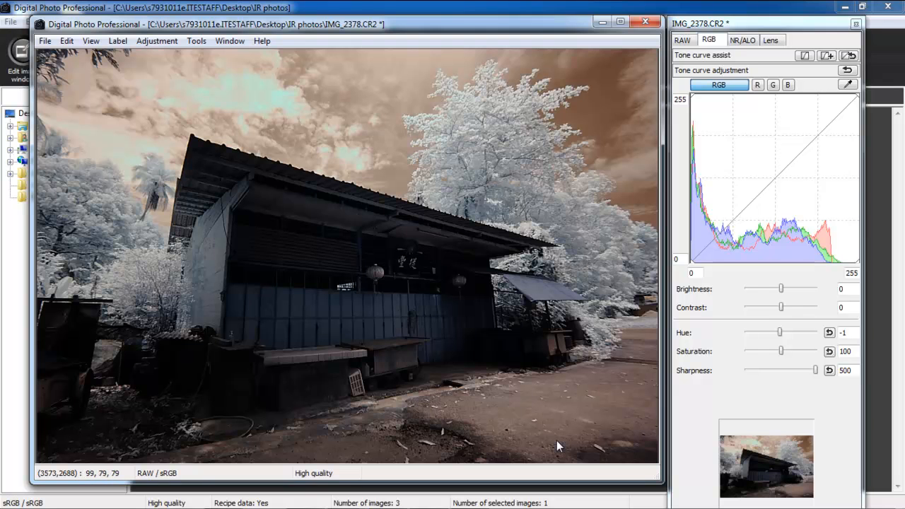
left_click_drag(554, 21, 576, 19)
Open the Convert and save dialog for the adjusted photo and select the existing output file name
left_click(66, 38)
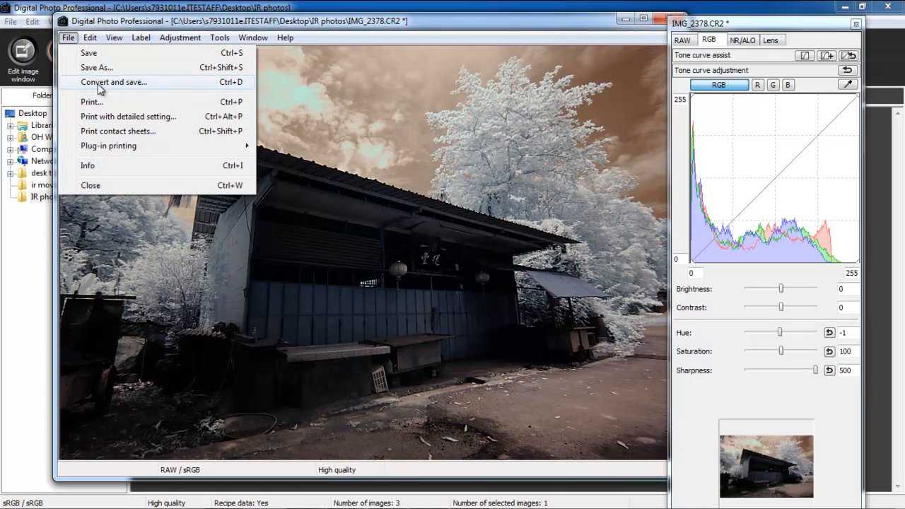
left_click(97, 83)
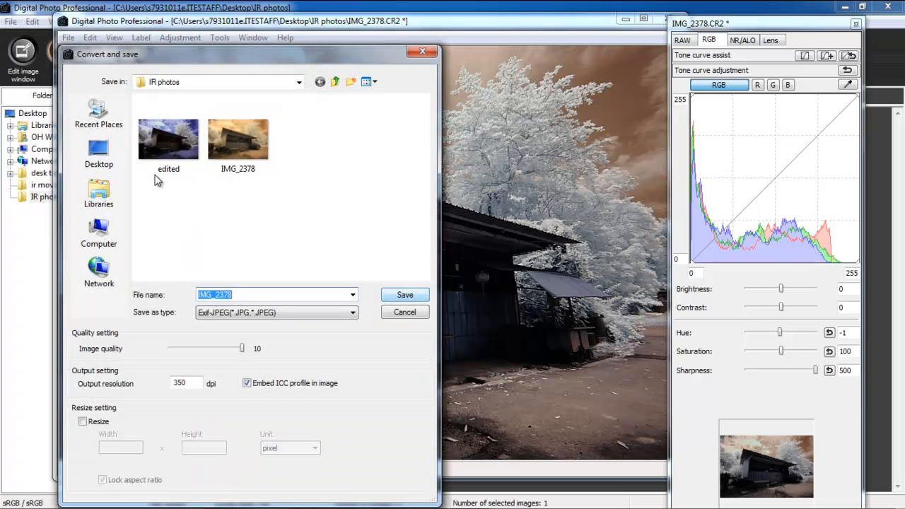
left_click(417, 298)
double_click(273, 295)
type("edi")
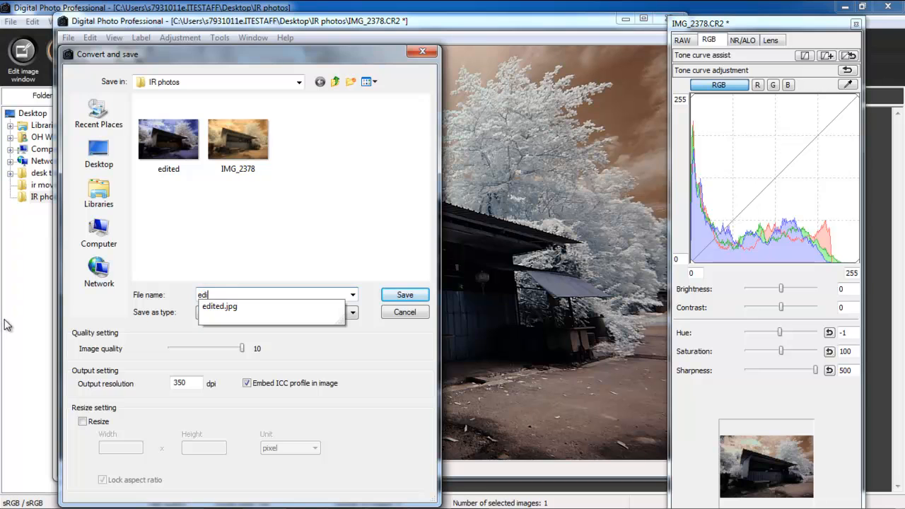
type("ted")
key("BackSpace")
key("BackSpace")
key("BackSpace")
key("BackSpace")
key("BackSpace")
key("BackSpace")
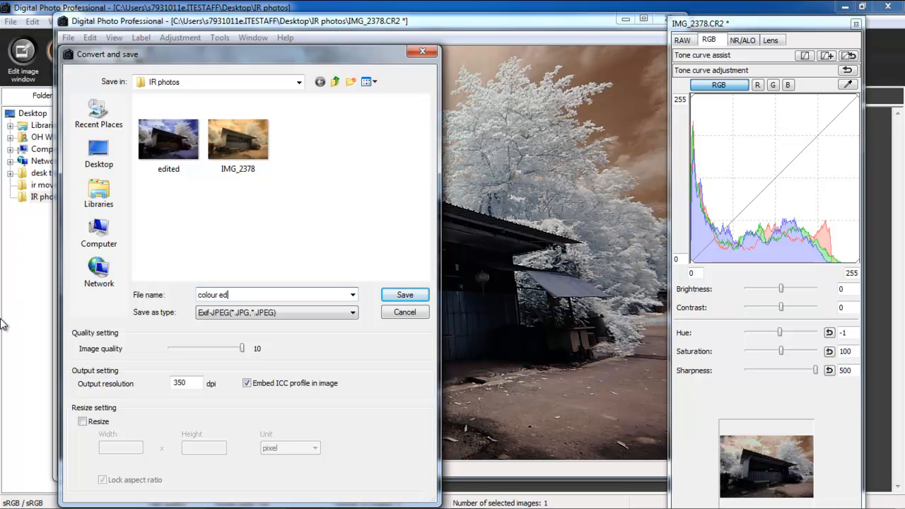
Save the converted JPEG as "colour edit" in the IR photos folder and close the processing dialog
key("Return")
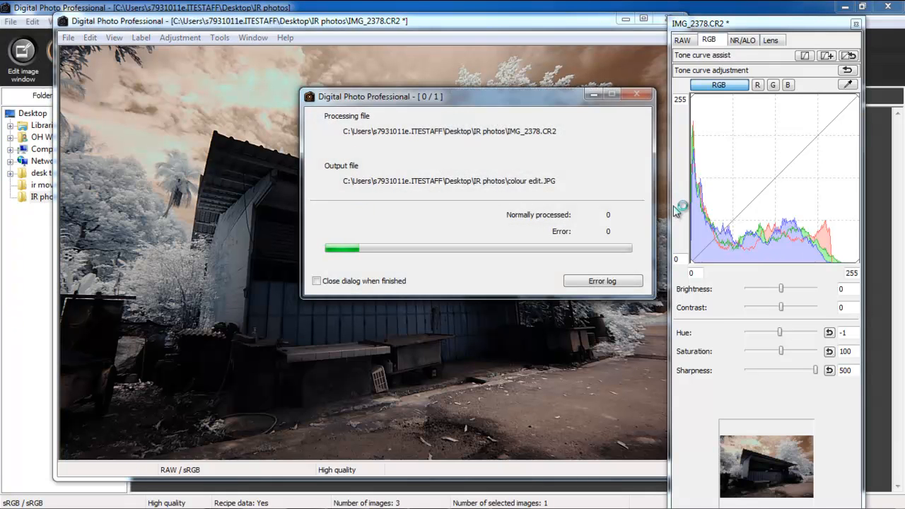
left_click_drag(499, 93, 499, 65)
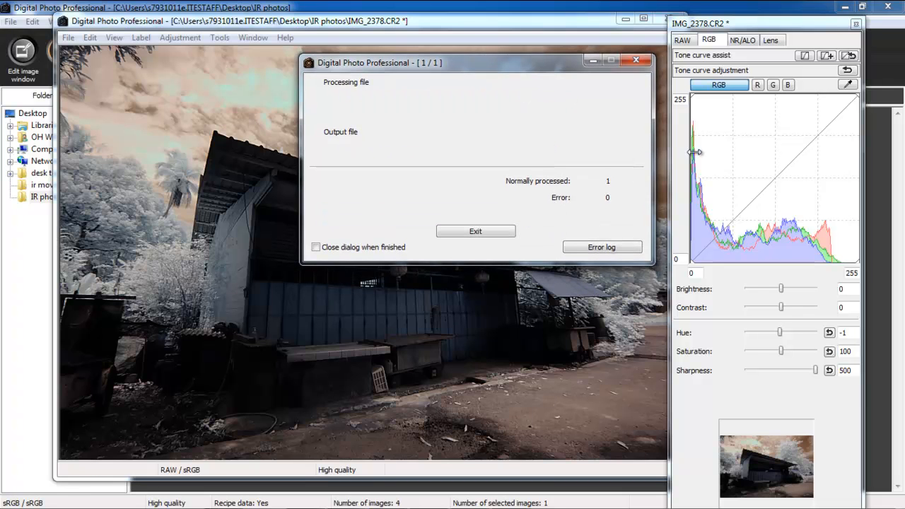
left_click(475, 231)
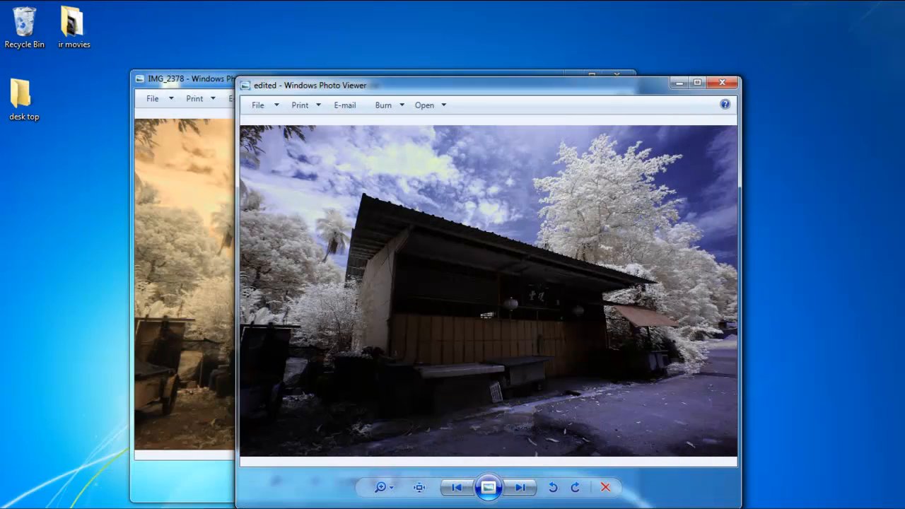
Switch to Photoshop and open the colour edit JPEG in it from the IR photos folder
left_click(304, 497)
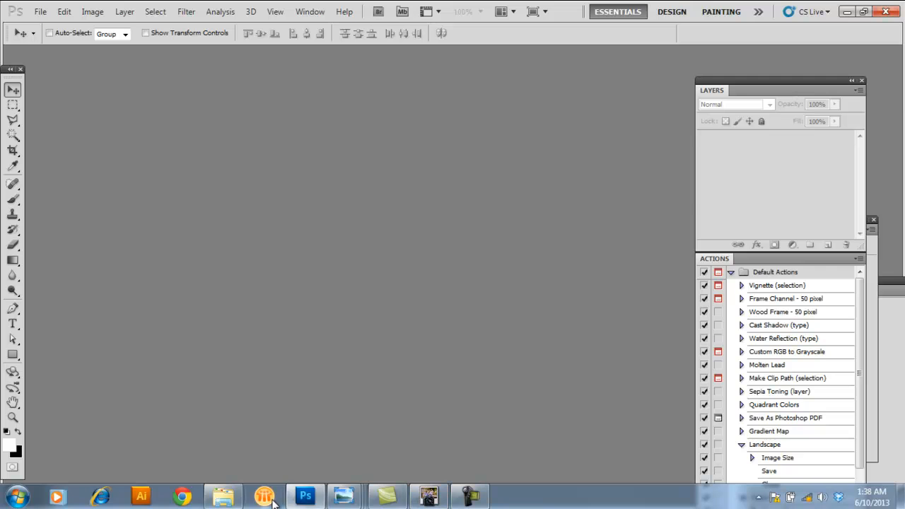
left_click(223, 499)
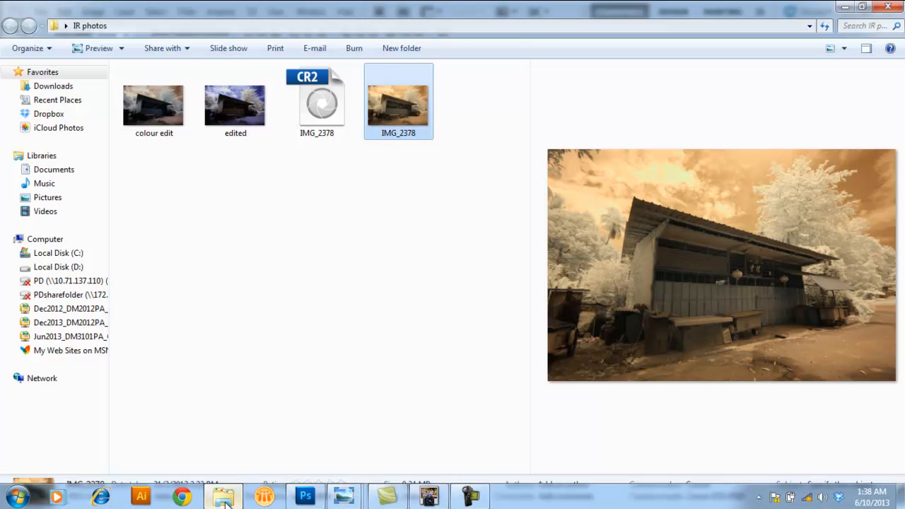
left_click(861, 6)
left_click_drag(605, 13, 785, 209)
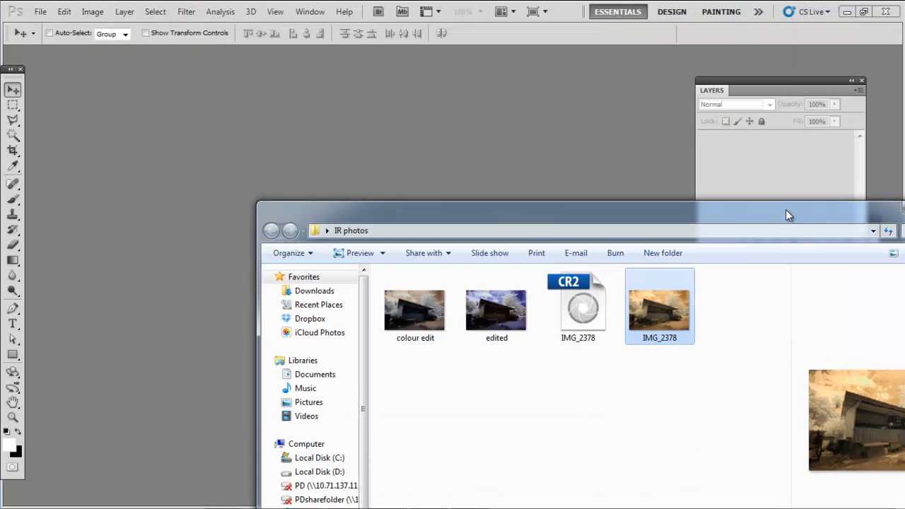
left_click(632, 374)
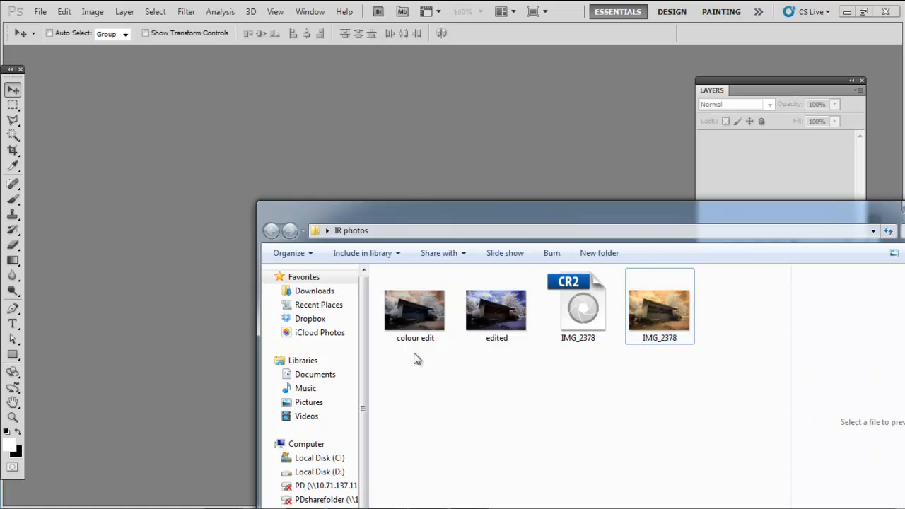
left_click(414, 315)
left_click_drag(286, 140, 430, 229)
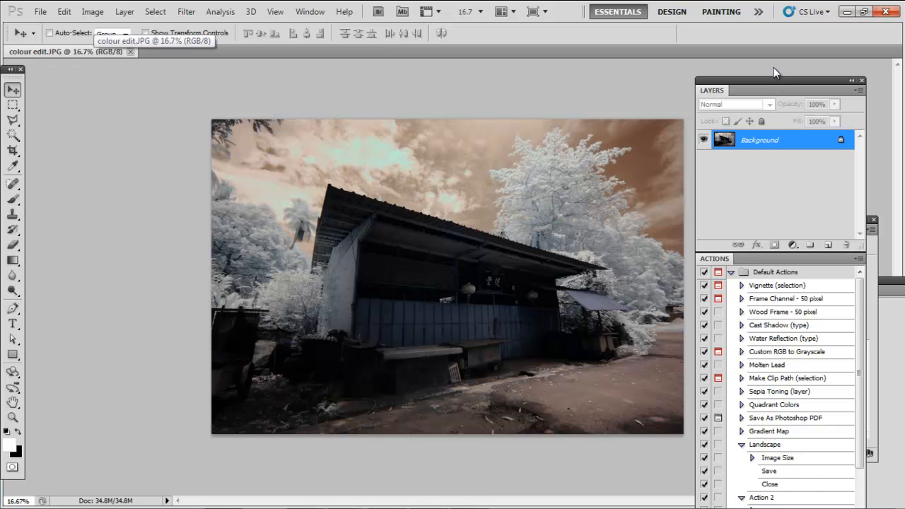
Show the Adjustments palette and arrange it and the Layers palette on either side of the photo
left_click_drag(754, 82, 790, 72)
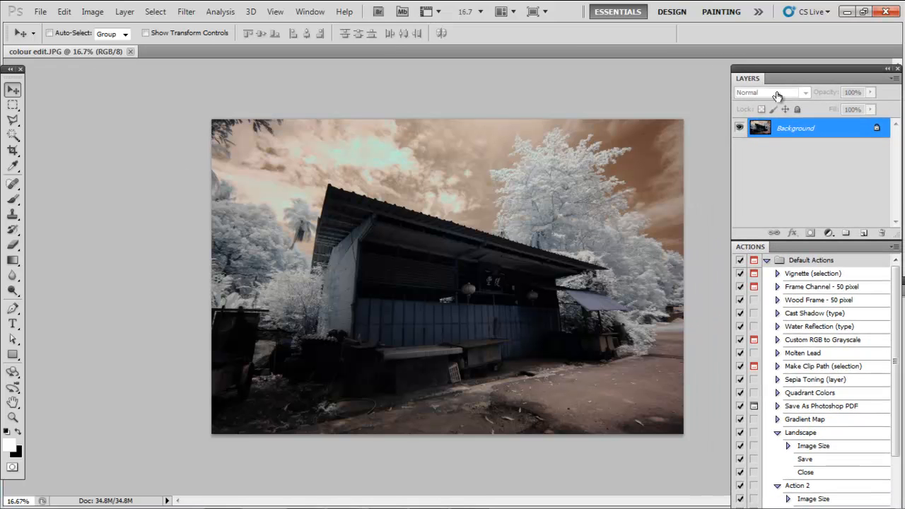
left_click(309, 12)
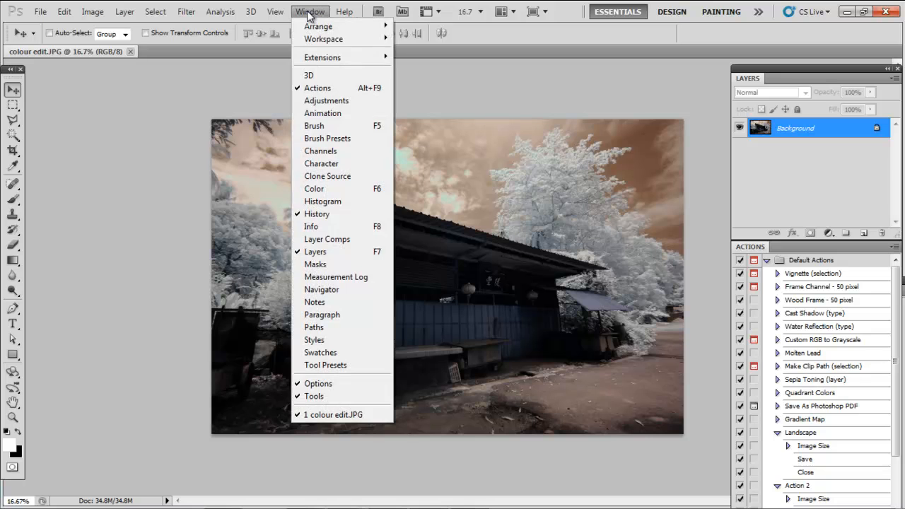
left_click(336, 105)
left_click_drag(776, 218, 94, 108)
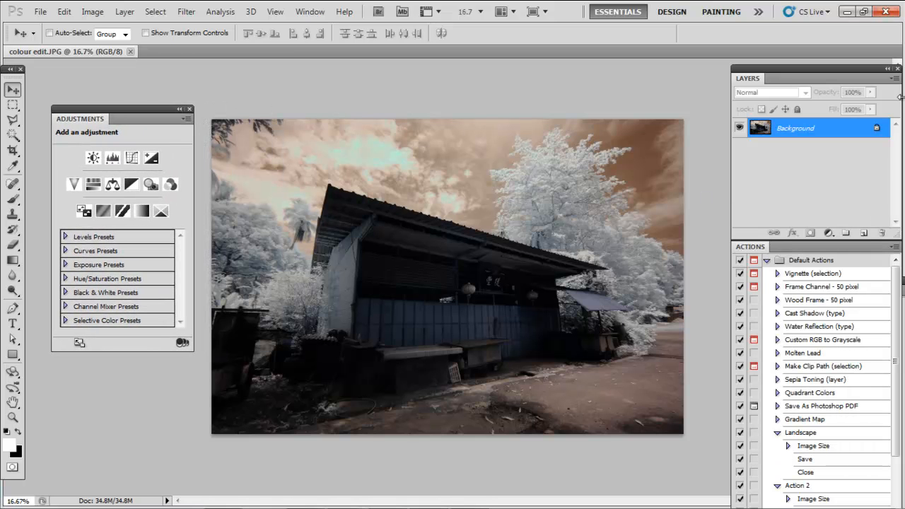
mouse_move(798, 65)
left_mouse_down()
mouse_move(796, 76)
mouse_move(725, 107)
mouse_move(659, 92)
mouse_move(798, 71)
mouse_move(791, 68)
left_mouse_up()
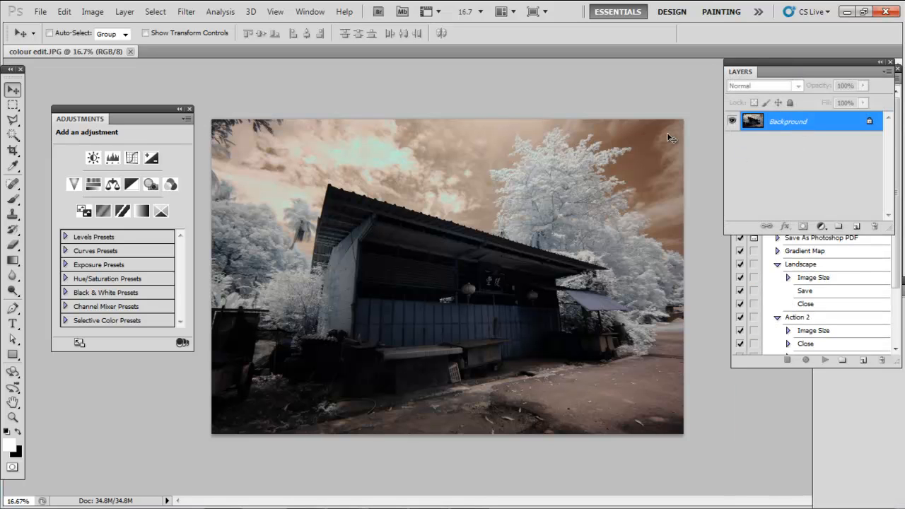
left_click_drag(117, 107, 109, 82)
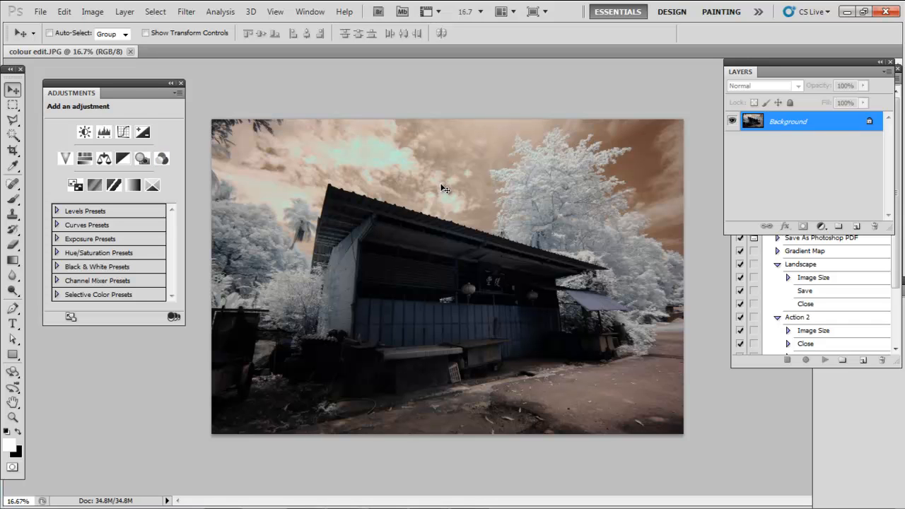
mouse_move(133, 82)
left_mouse_down()
mouse_move(138, 113)
mouse_move(139, 89)
left_mouse_up()
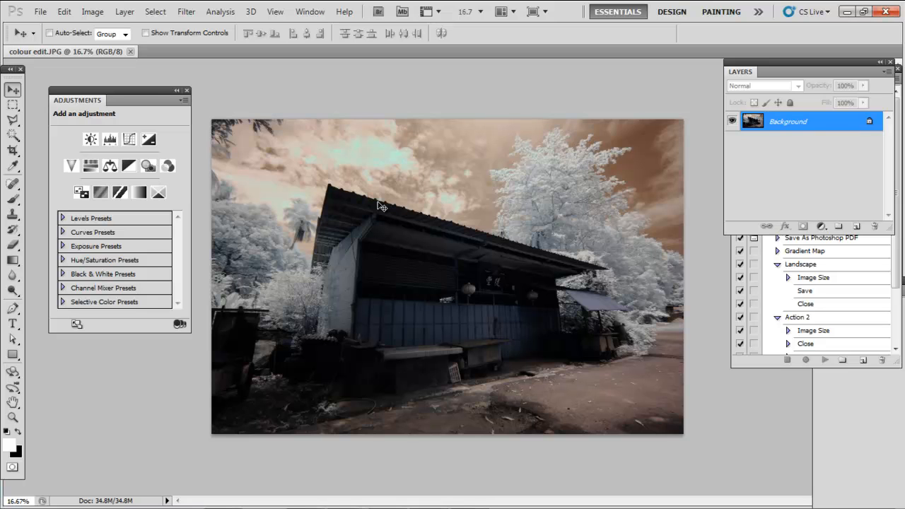
Add a Channel Mixer adjustment layer and set the Red output channel to Red 0% and Blue 100%
mouse_move(154, 91)
left_mouse_down()
mouse_move(142, 89)
mouse_move(152, 95)
left_mouse_up()
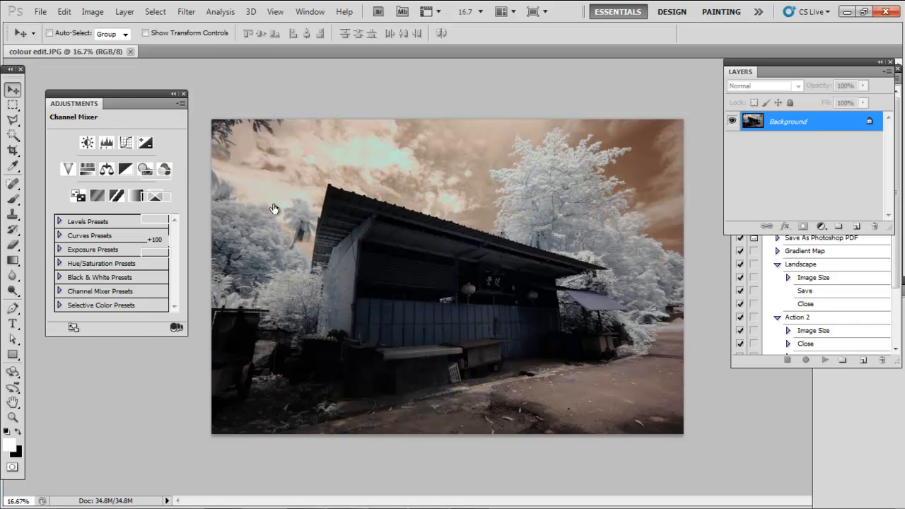
left_click(163, 172)
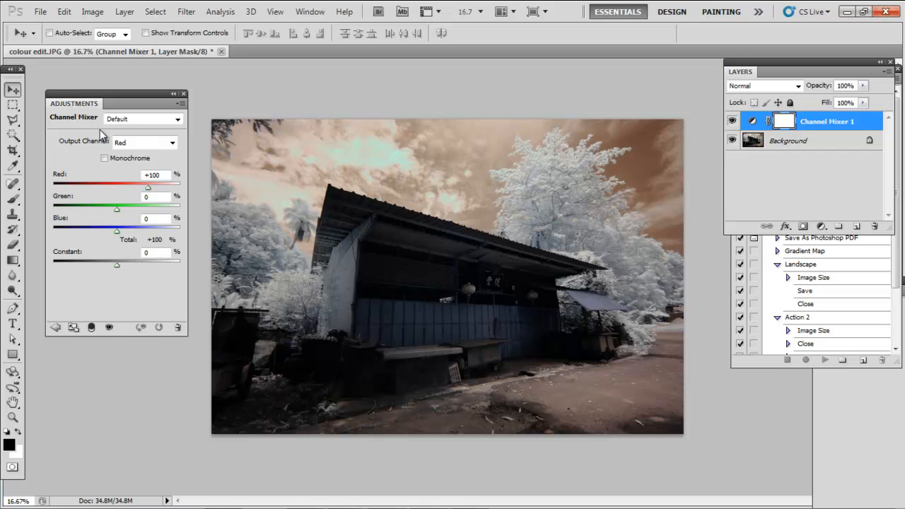
mouse_move(146, 94)
left_mouse_down()
mouse_move(141, 87)
mouse_move(145, 94)
left_mouse_up()
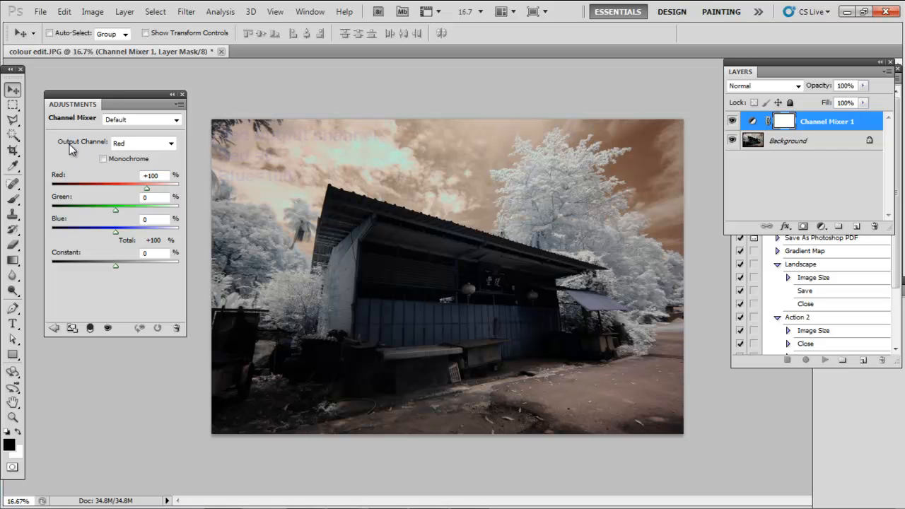
double_click(165, 175)
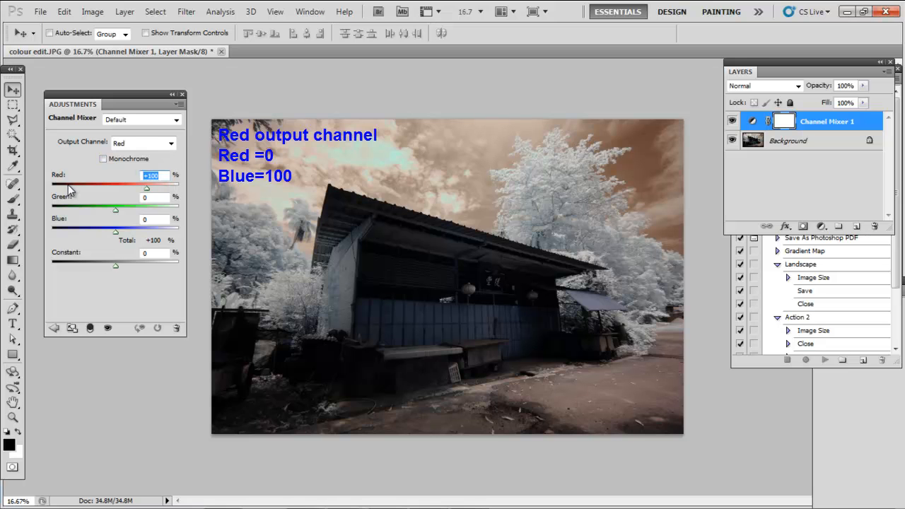
type("0")
double_click(157, 219)
type("100")
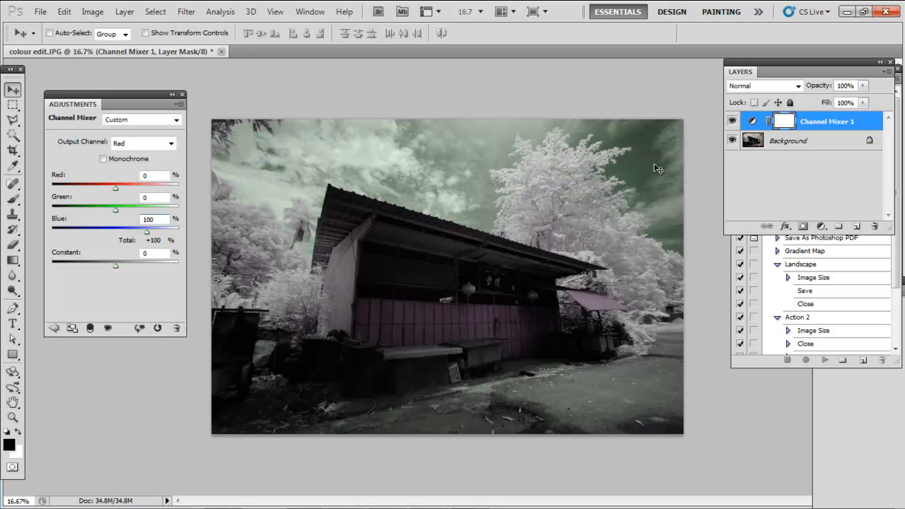
Set the Channel Mixer's Blue output channel to Red 100% and Blue 0%, then return to the adjustment list
left_click(170, 143)
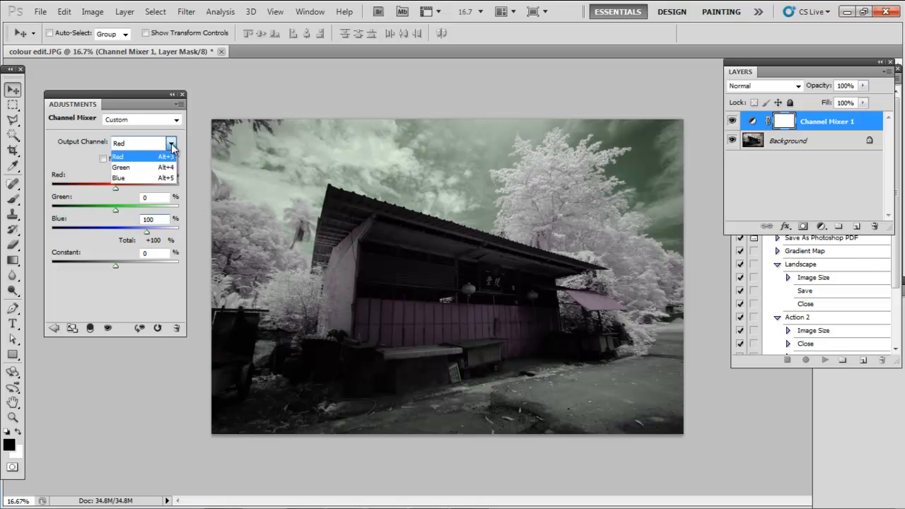
left_click(173, 145)
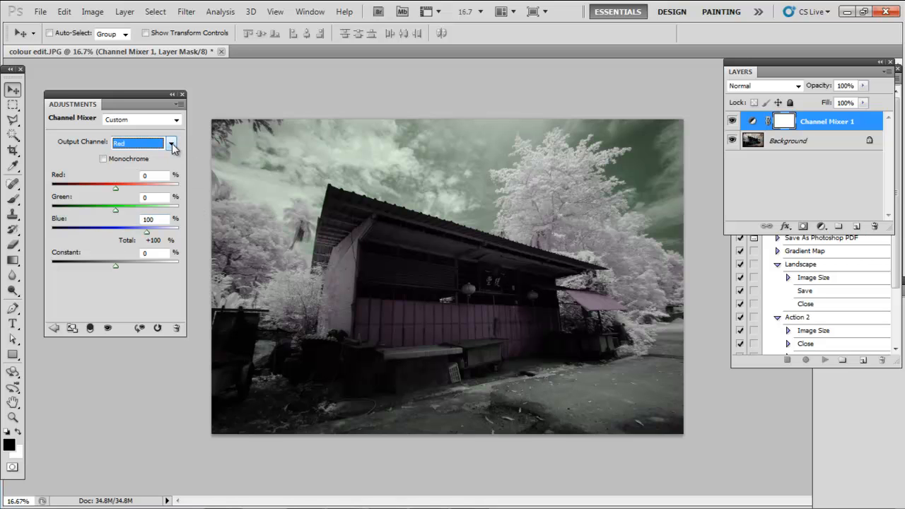
left_click(171, 145)
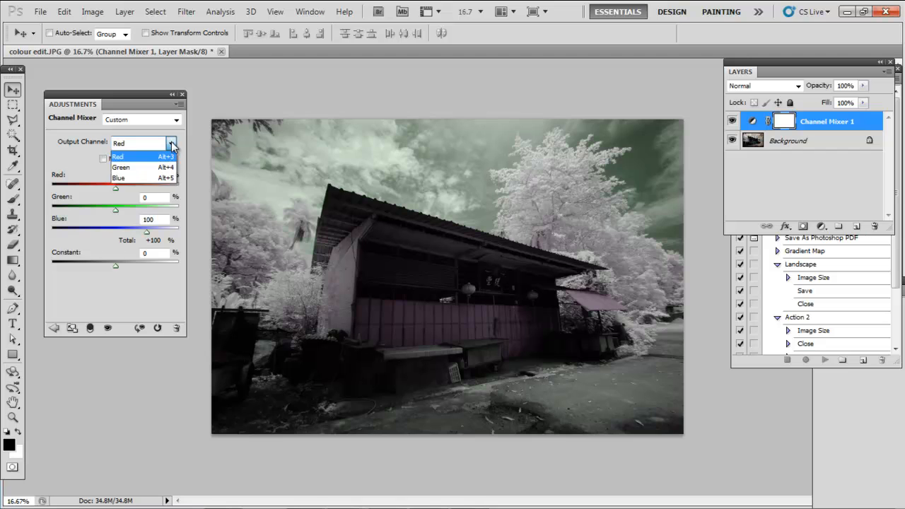
left_click(147, 178)
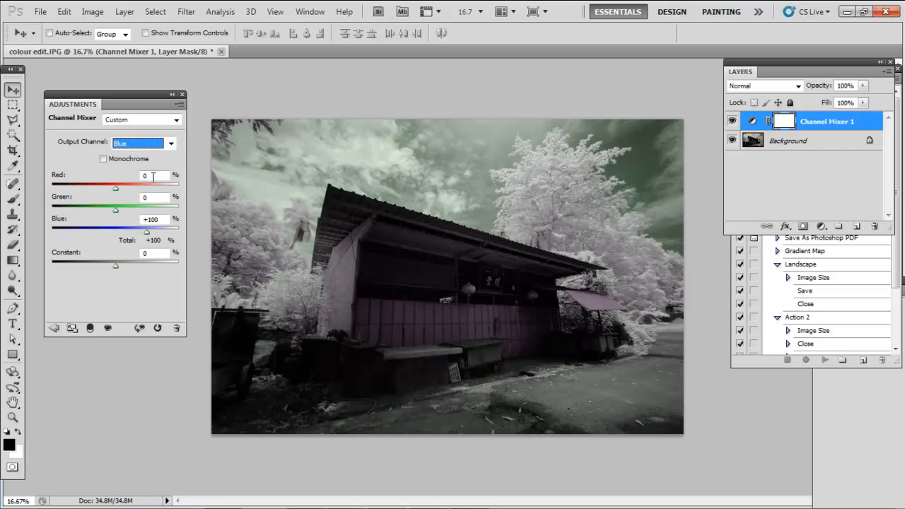
left_click(154, 176)
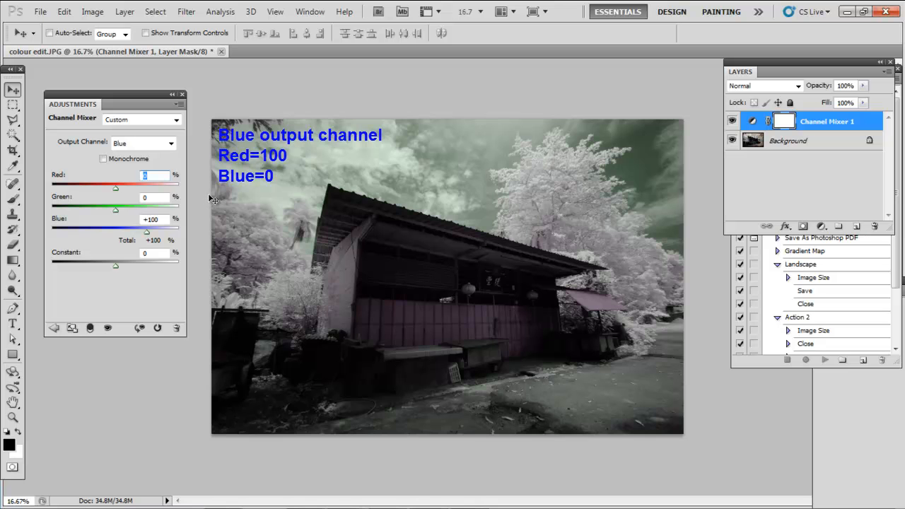
type("100")
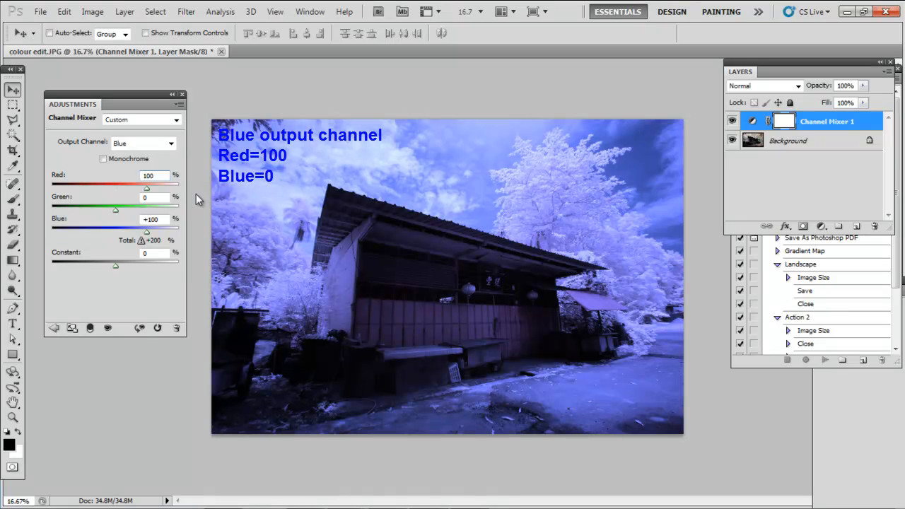
left_click(164, 217)
type("0")
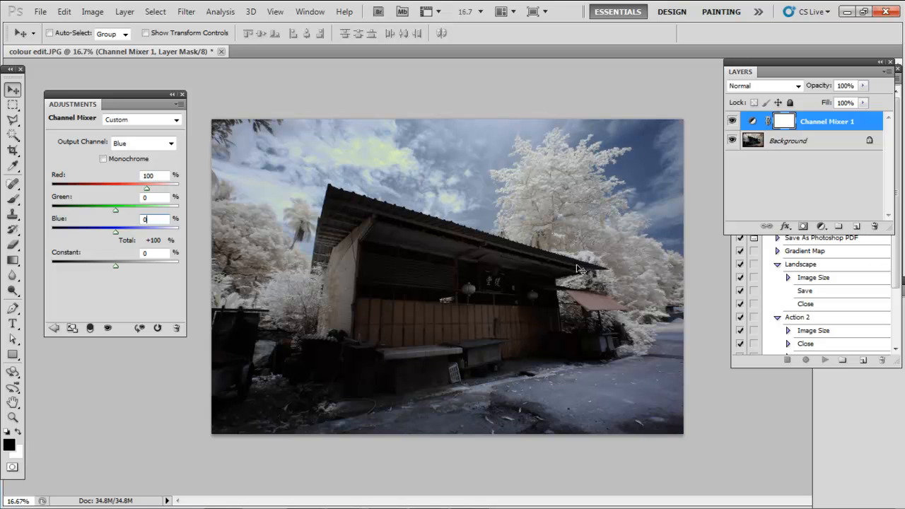
left_click_drag(139, 94, 140, 82)
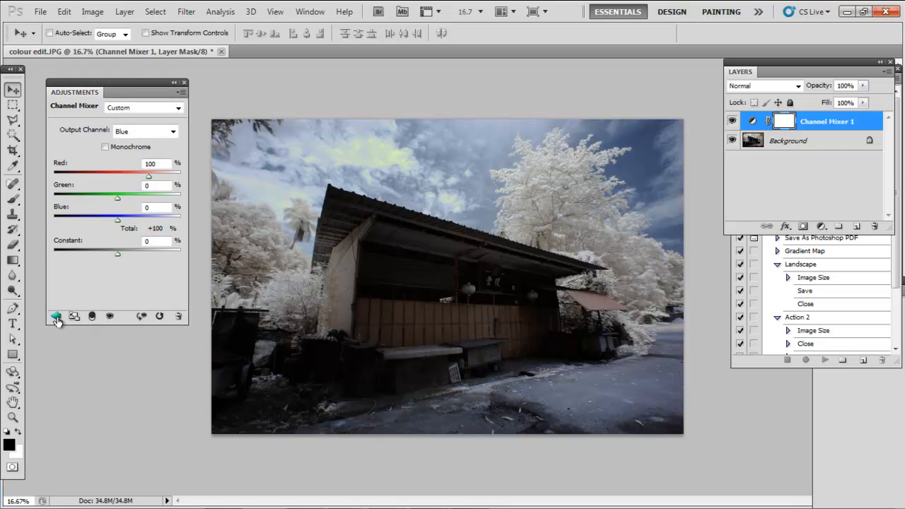
left_click(56, 317)
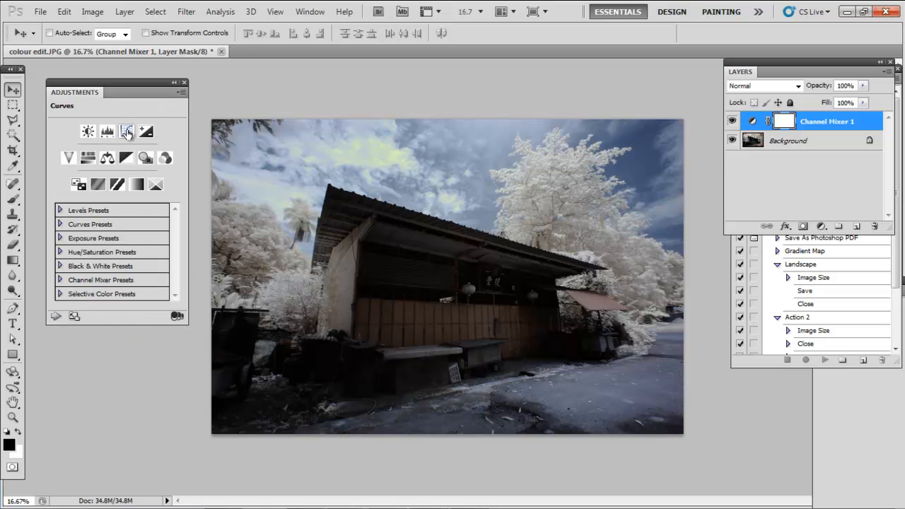
Add a Curves adjustment layer with a gentle RGB S-curve, raising highlights and midtones and slightly lowering shadows from input 58 to output 55
left_click(126, 133)
left_click_drag(155, 171, 147, 168)
mouse_move(125, 202)
left_mouse_down()
mouse_move(117, 195)
mouse_move(125, 195)
left_mouse_up()
mouse_move(101, 227)
left_mouse_down()
mouse_move(102, 236)
mouse_move(100, 226)
left_mouse_up()
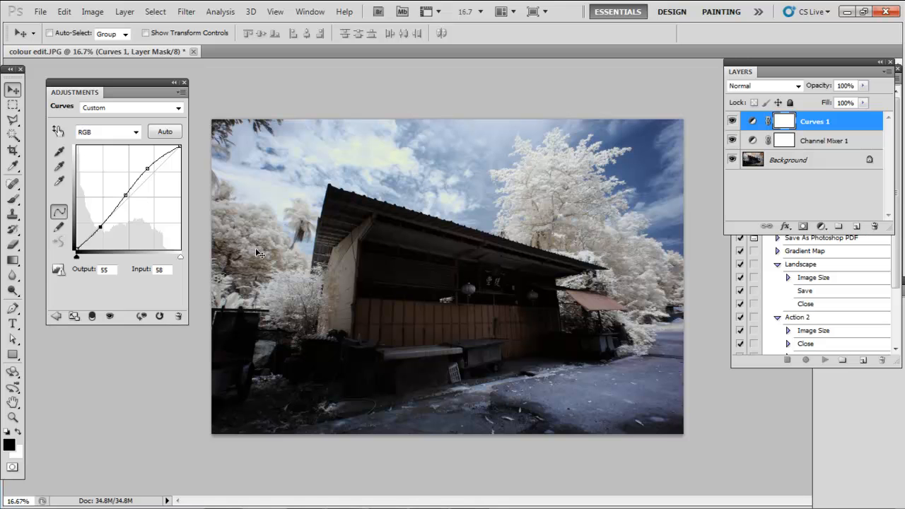
left_click_drag(146, 170, 148, 167)
left_click(57, 316)
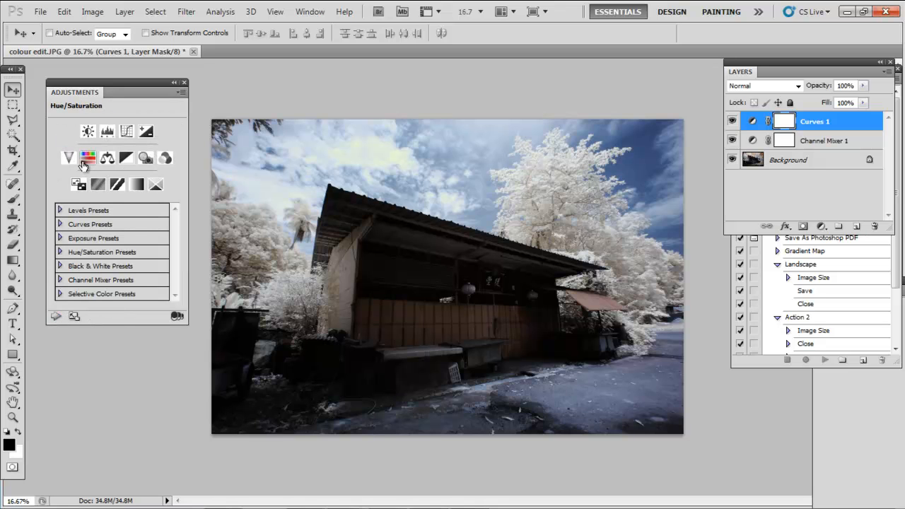
Add a Hue/Saturation adjustment layer and set the Blues to Hue +20 and Saturation +35
left_click(88, 160)
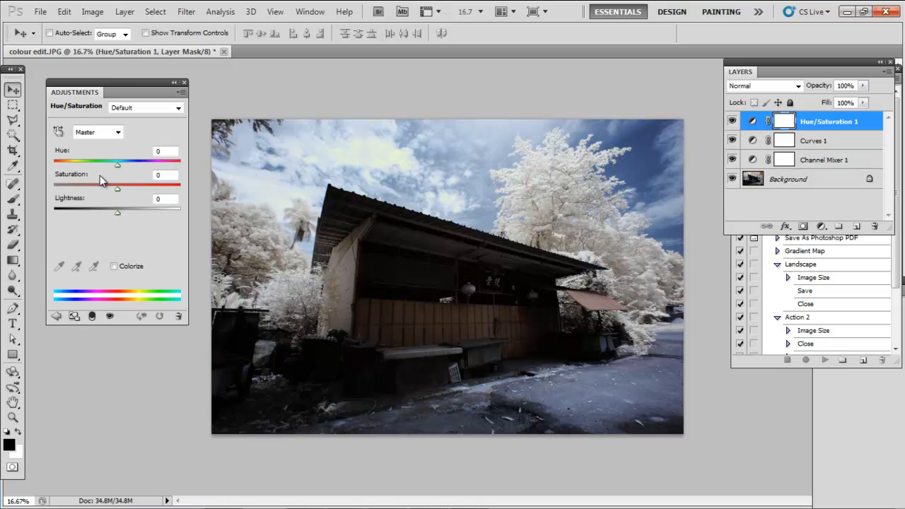
left_click(118, 132)
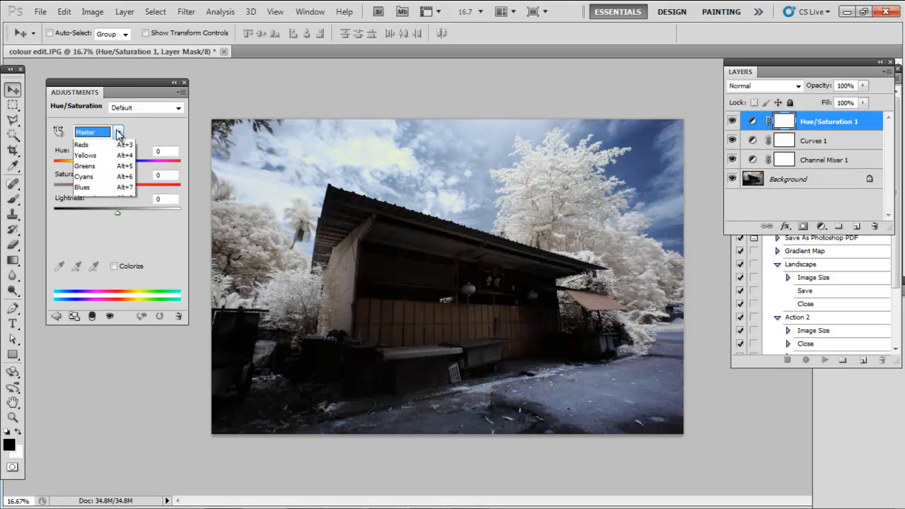
left_click(103, 198)
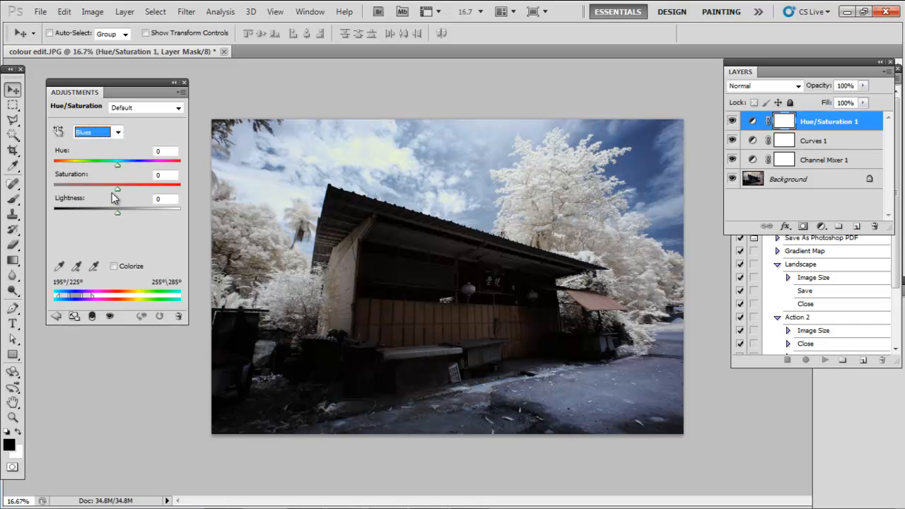
mouse_move(116, 164)
left_mouse_down()
mouse_move(144, 162)
mouse_move(80, 167)
mouse_move(81, 174)
mouse_move(159, 177)
mouse_move(111, 171)
mouse_move(189, 166)
mouse_move(100, 164)
mouse_move(130, 164)
left_mouse_up()
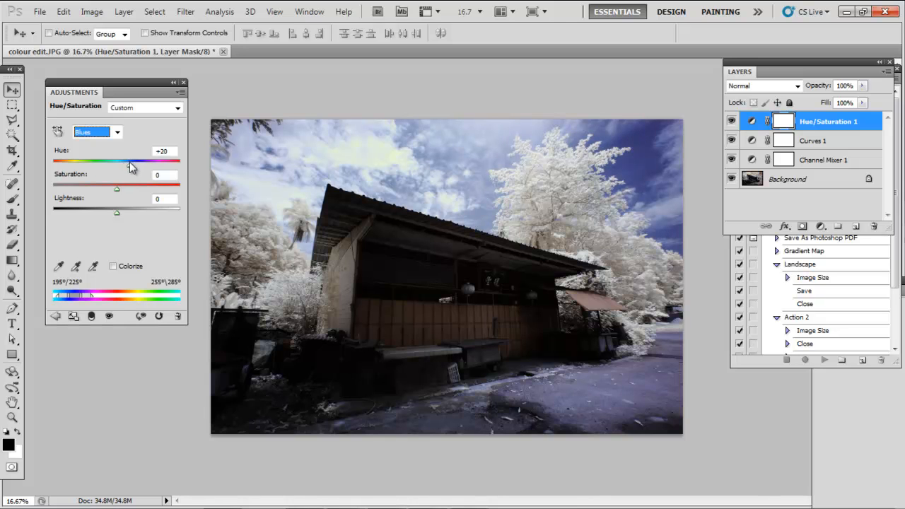
left_click_drag(119, 187, 136, 188)
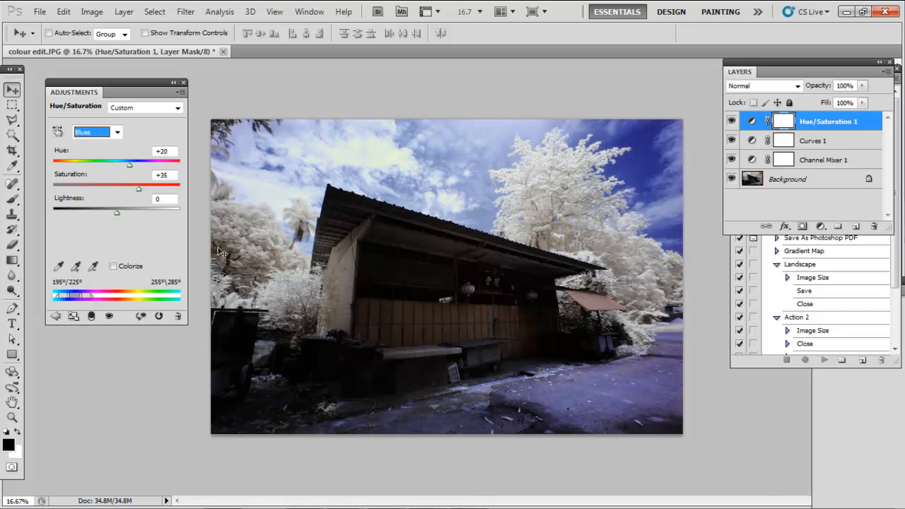
left_click(55, 316)
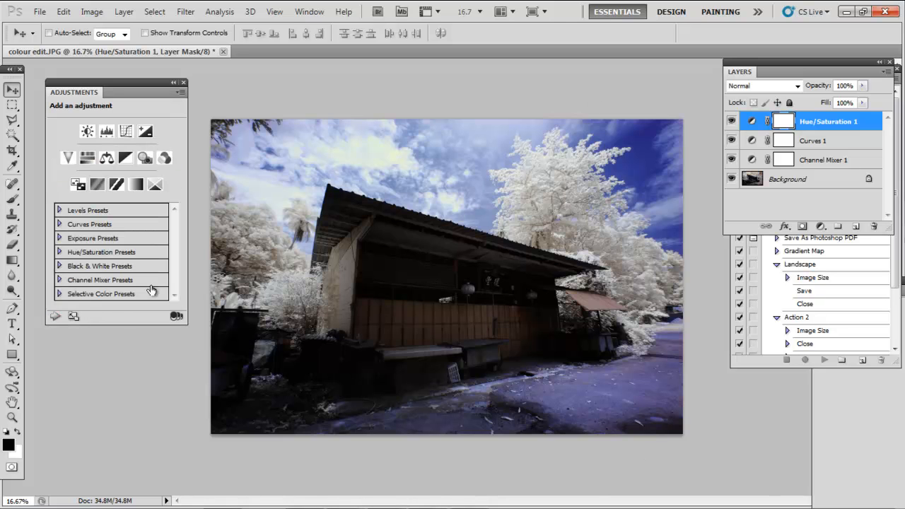